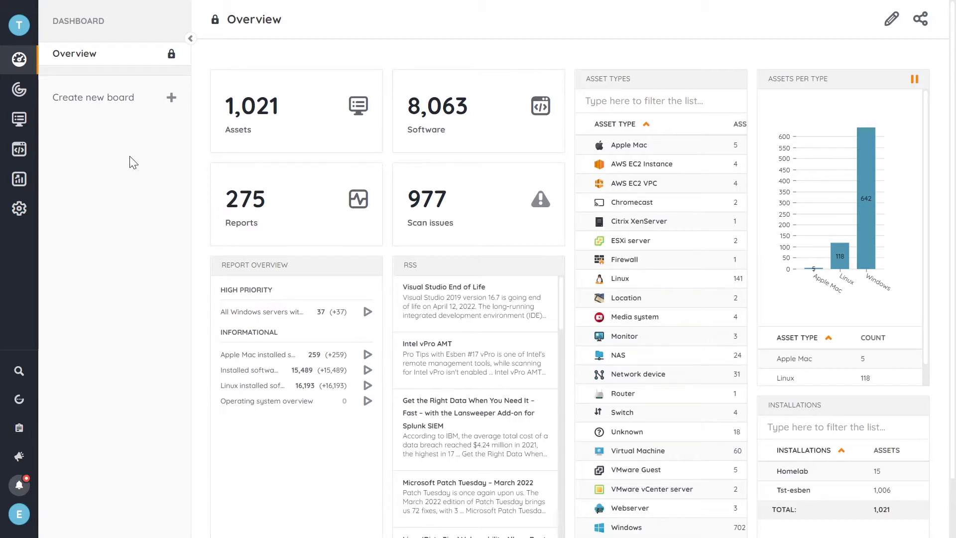
# List the five roles under Configuration > Account management > Roles & Permissions
pyautogui.click(22, 213)
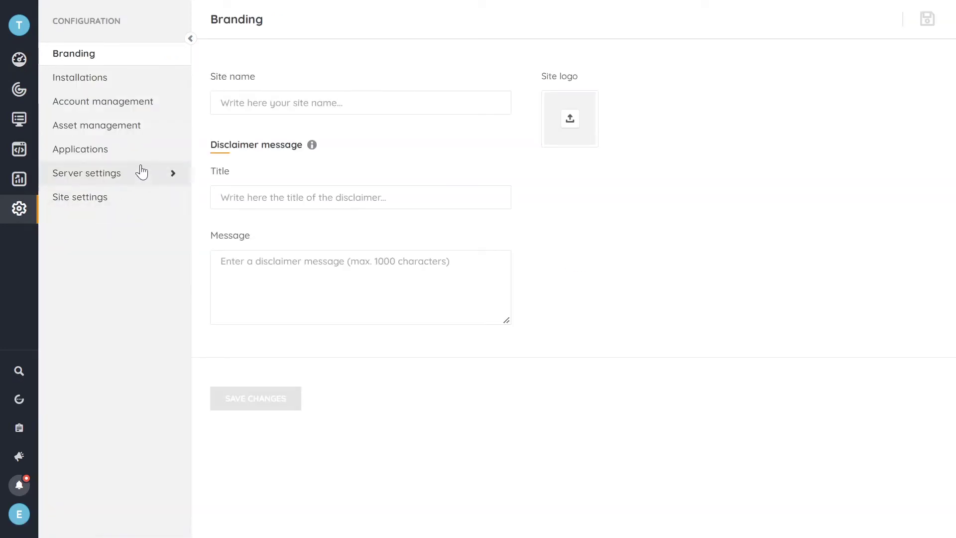
pyautogui.click(131, 103)
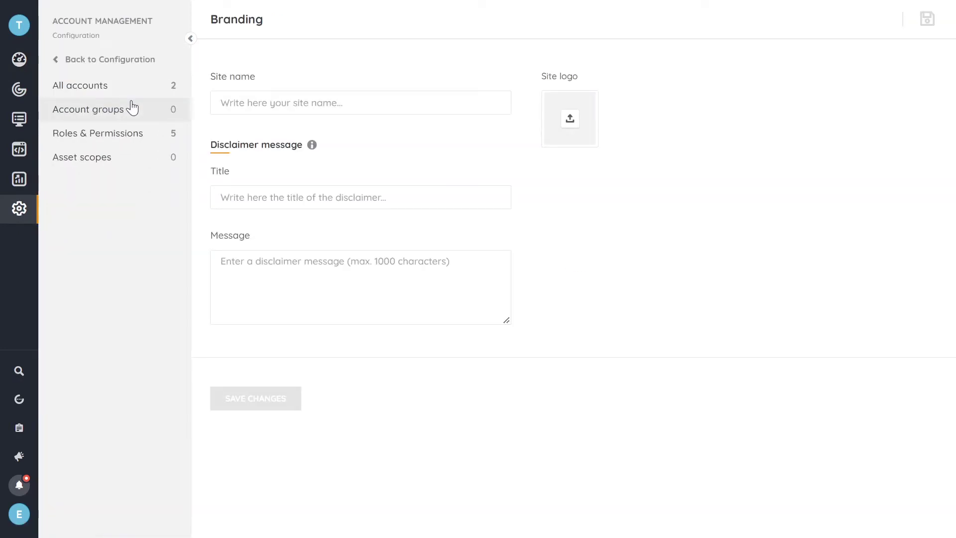
pyautogui.click(127, 138)
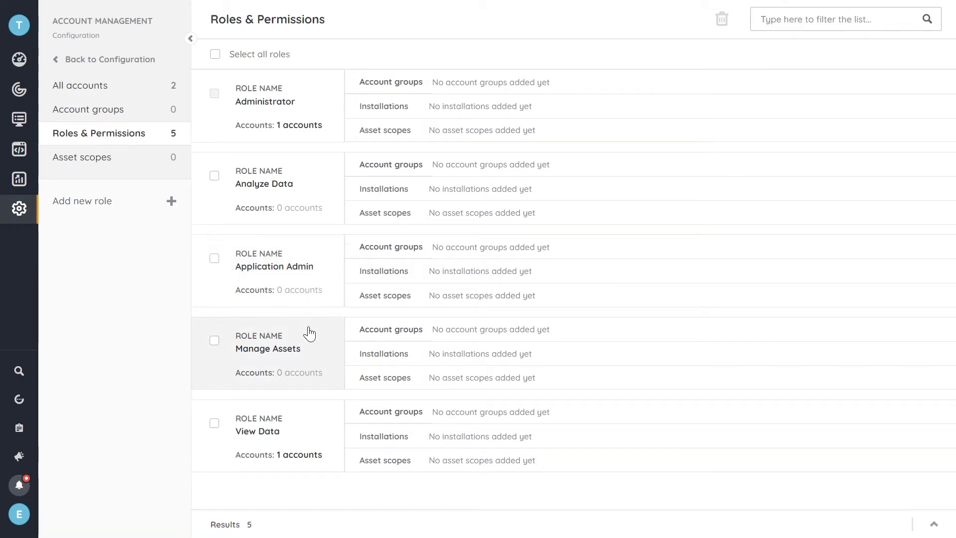
# Open the View Data role and review its granted Inventory permissions
pyautogui.click(307, 433)
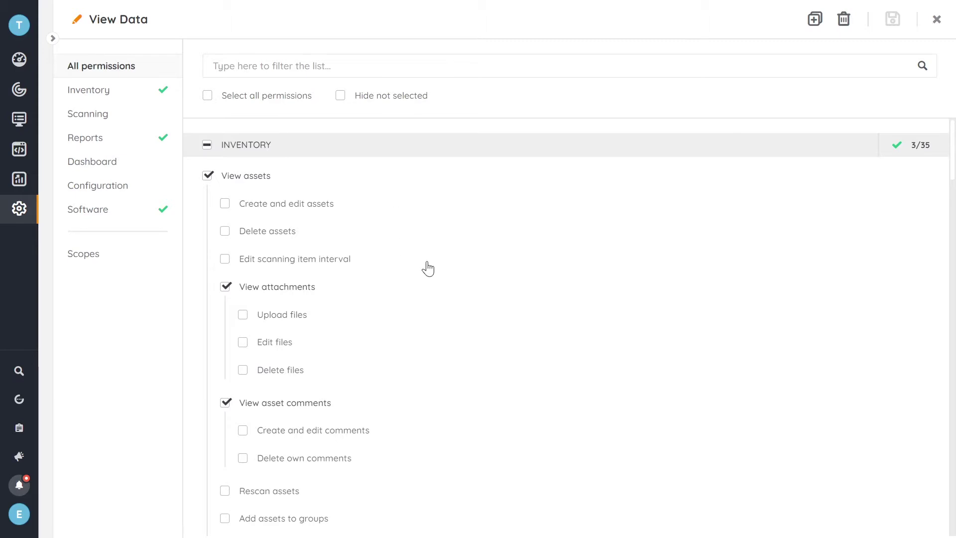
pyautogui.scroll(-2, 431, 249)
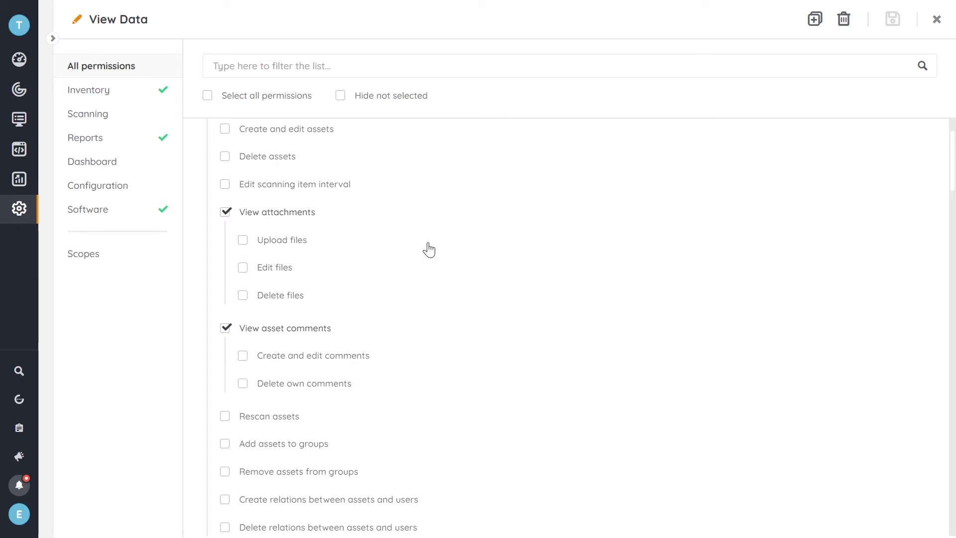
pyautogui.scroll(2, 428, 250)
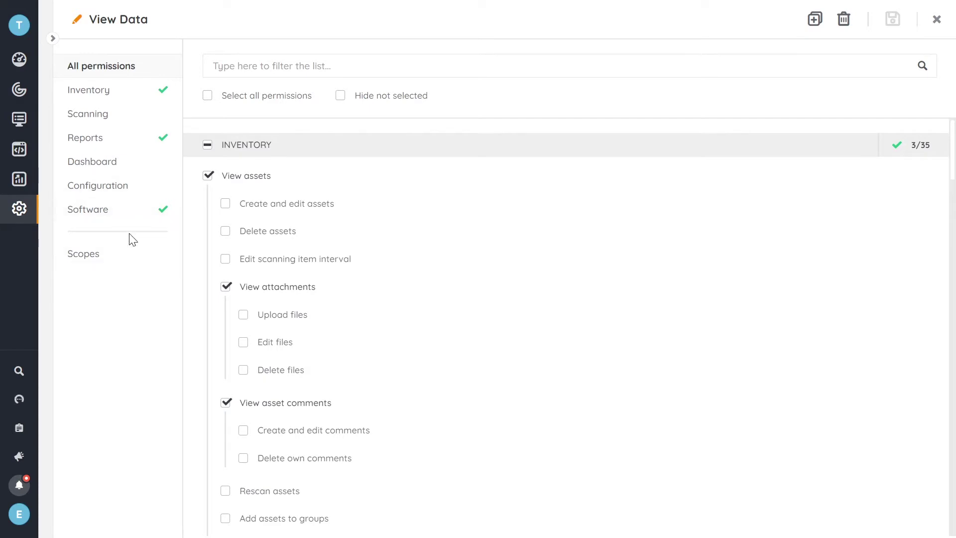
# Show the View Data role's Scopes page, confirming no asset scopes exist yet
pyautogui.click(121, 262)
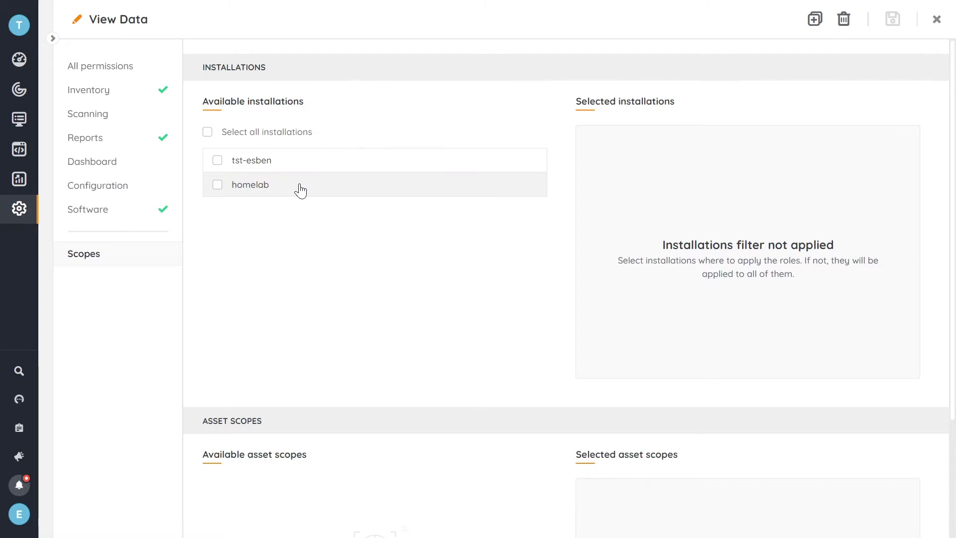
pyautogui.scroll(-4, 454, 341)
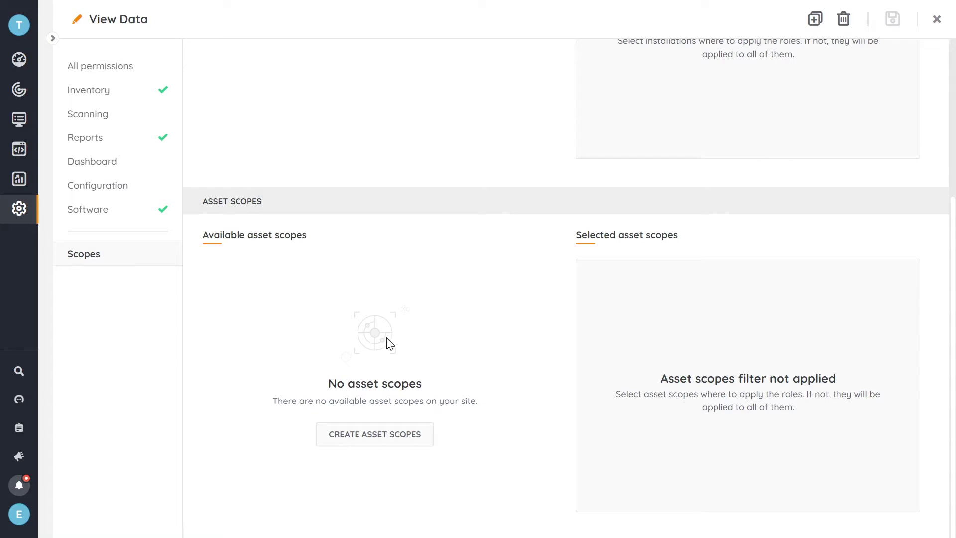
pyautogui.scroll(3, 386, 338)
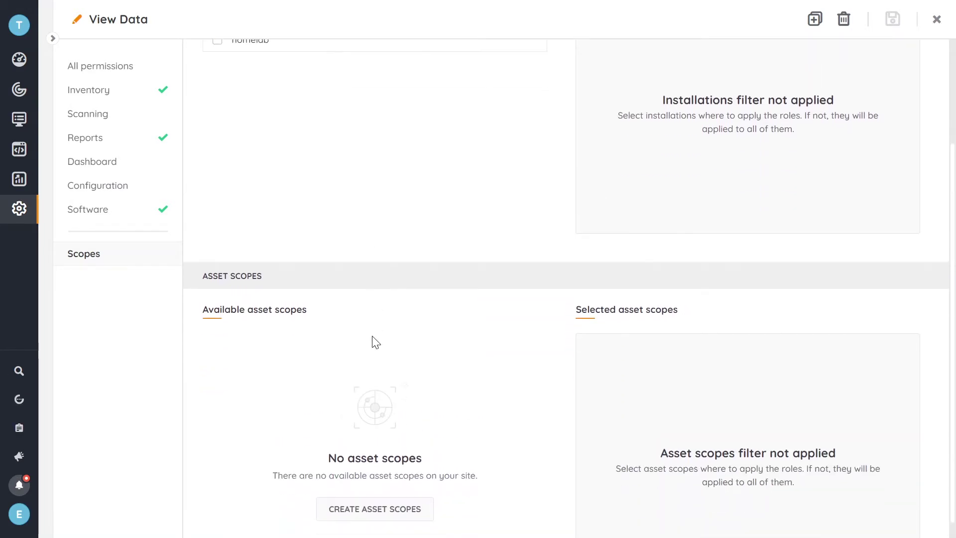
pyautogui.scroll(-3, 373, 339)
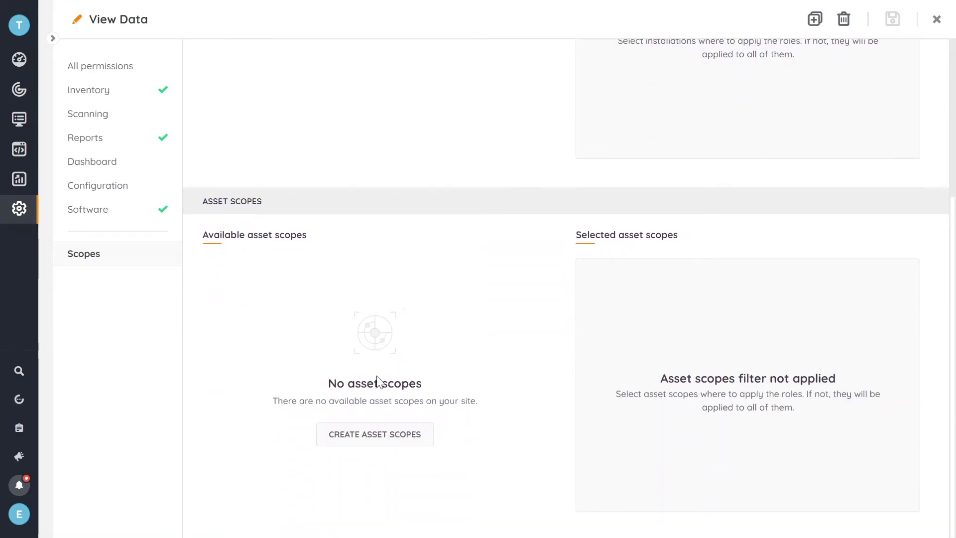
# Start a new asset scope named 'Linux'
pyautogui.click(381, 442)
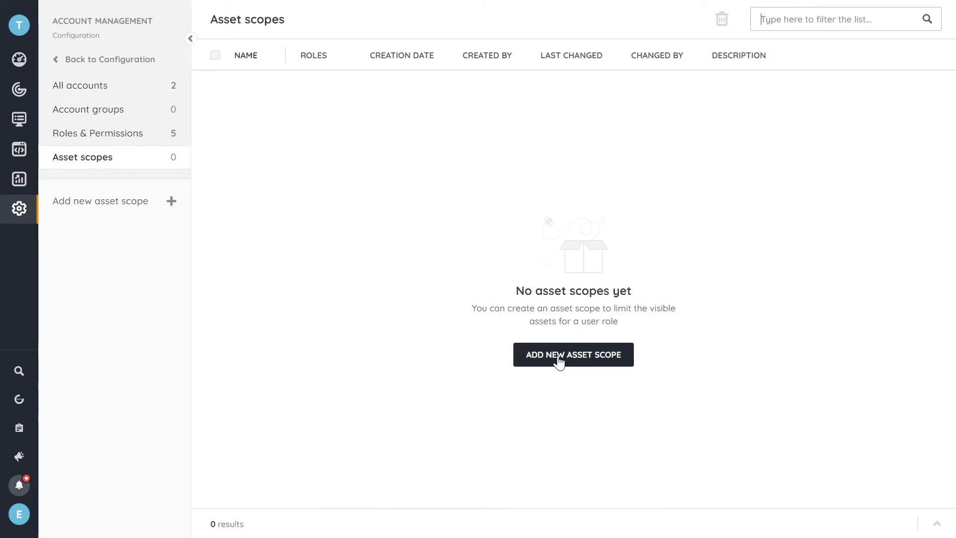
pyautogui.click(559, 356)
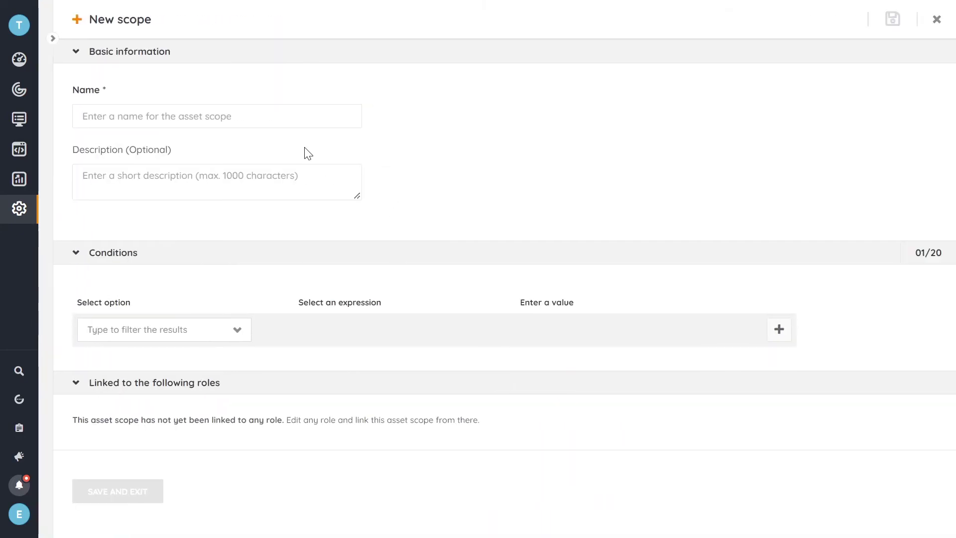
pyautogui.click(220, 121)
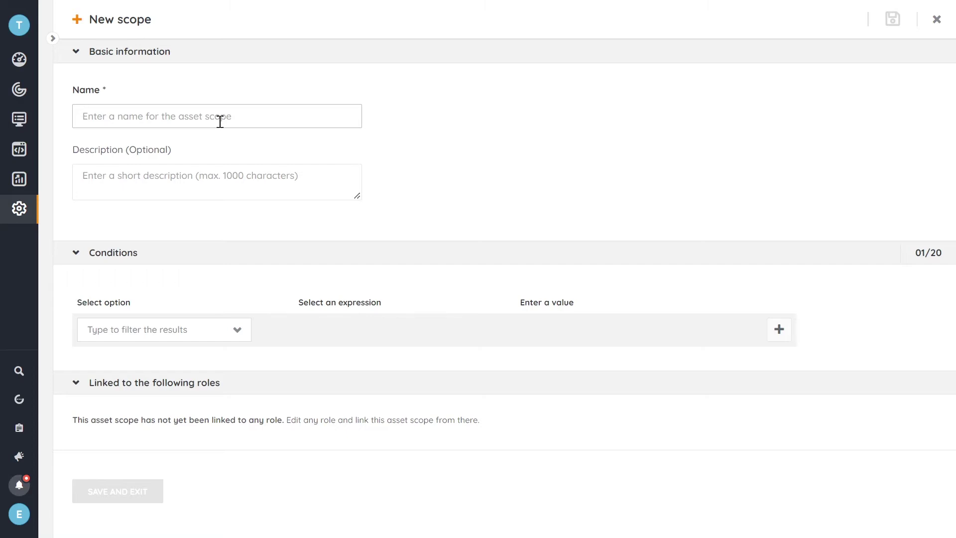
pyautogui.write('Lin')
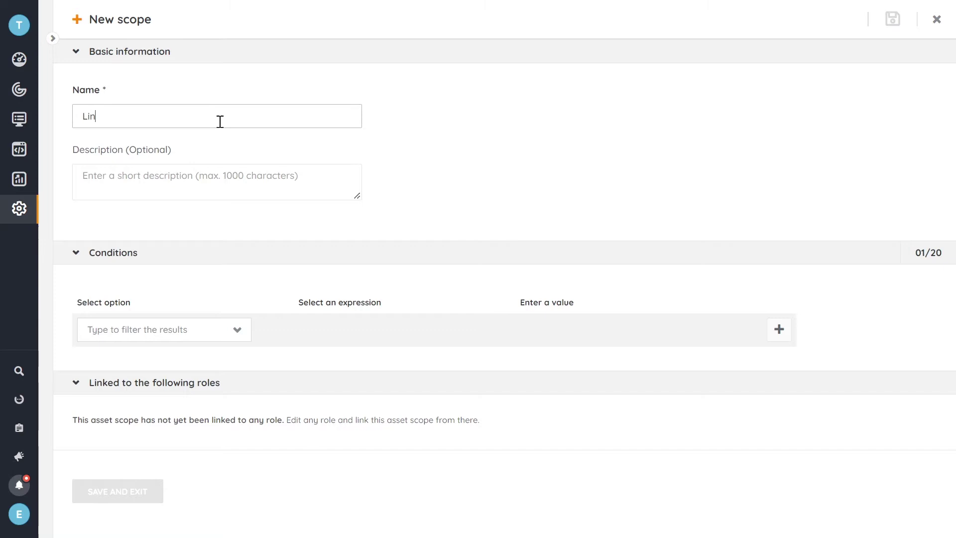
pyautogui.write('ux')
pyautogui.click(429, 177)
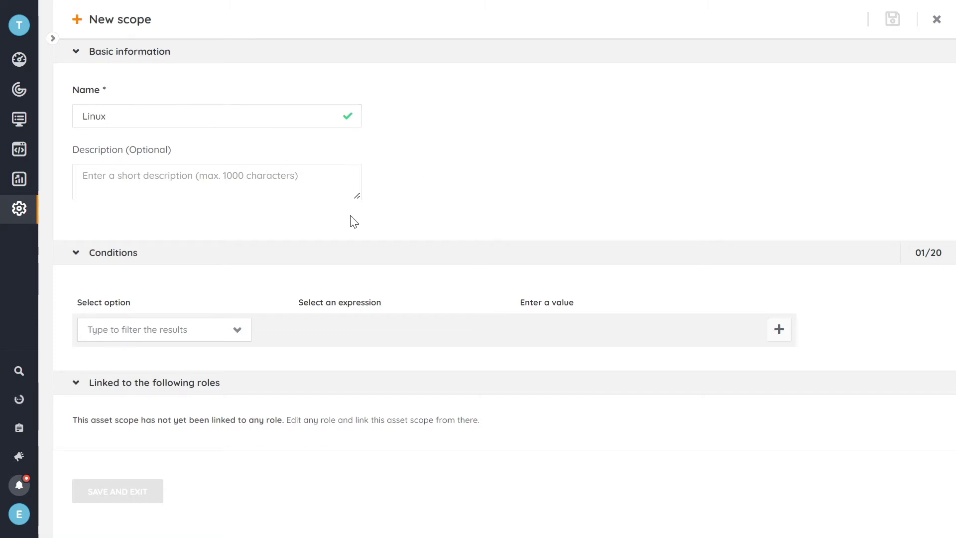
# Add the condition Asset Type equals Linux to the scope
pyautogui.click(222, 342)
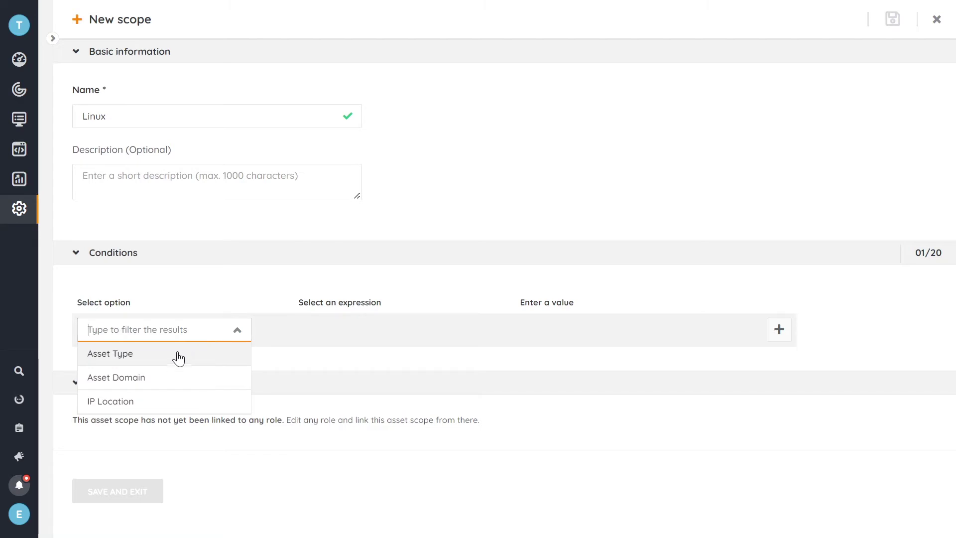
pyautogui.click(120, 361)
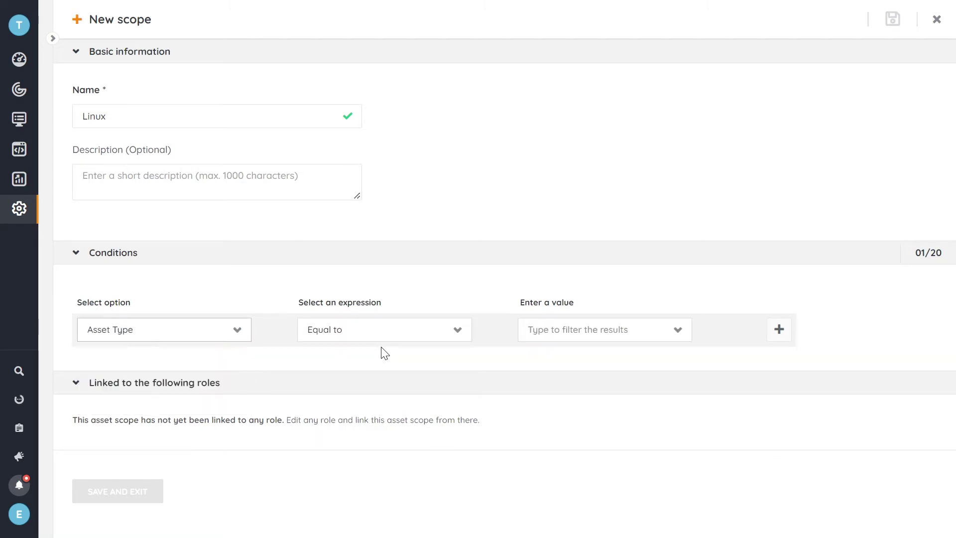
pyautogui.click(679, 332)
pyautogui.click(678, 332)
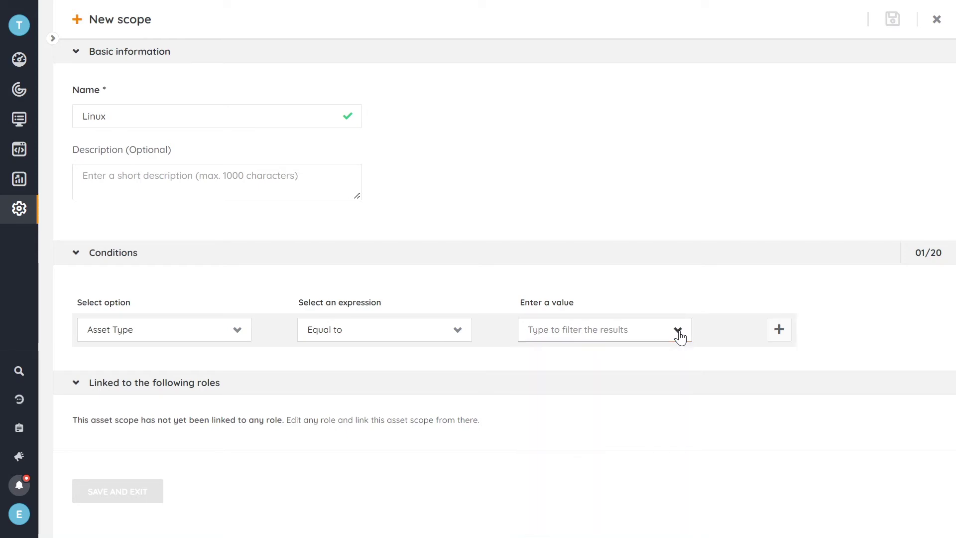
pyautogui.click(643, 330)
pyautogui.write('linux')
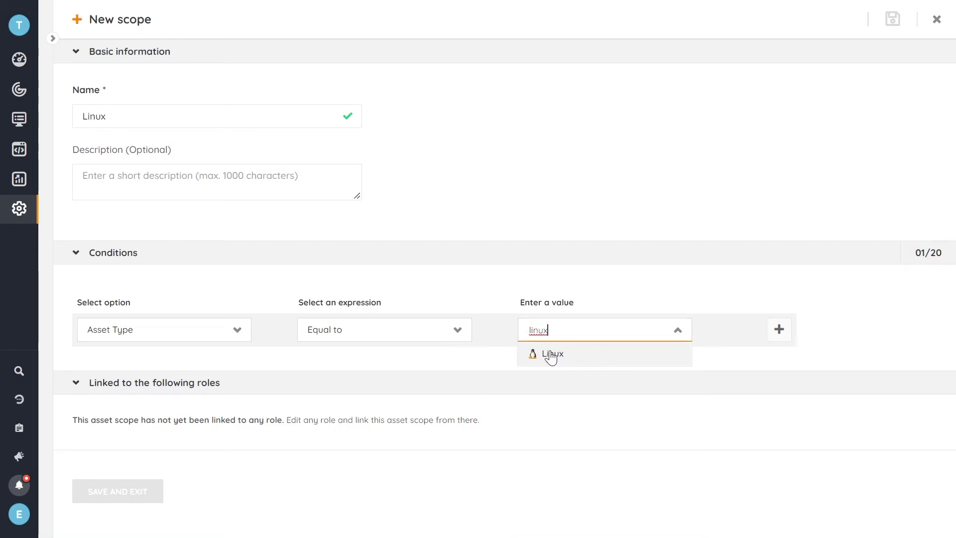
pyautogui.click(550, 353)
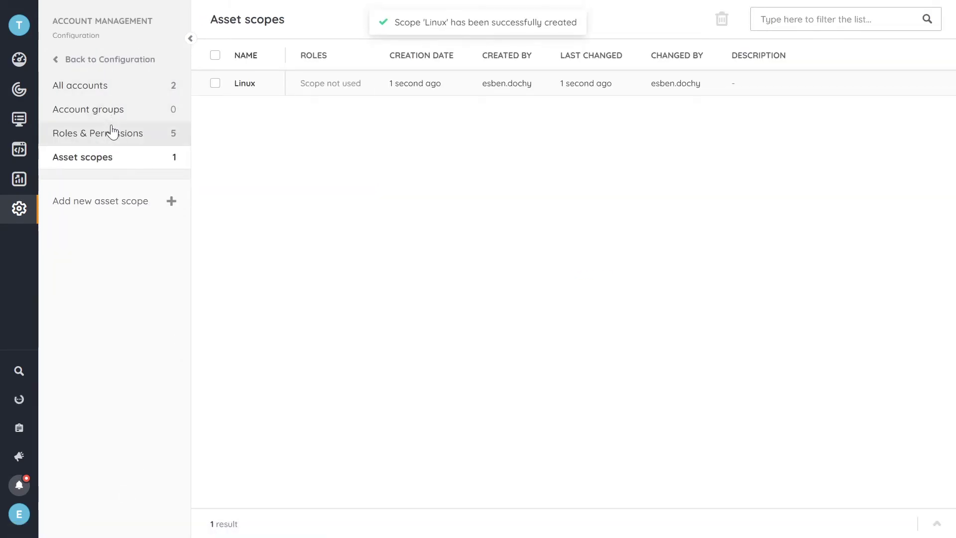
# In the View Data role's scopes, tick the Linux asset scope and homelab installation
pyautogui.click(110, 131)
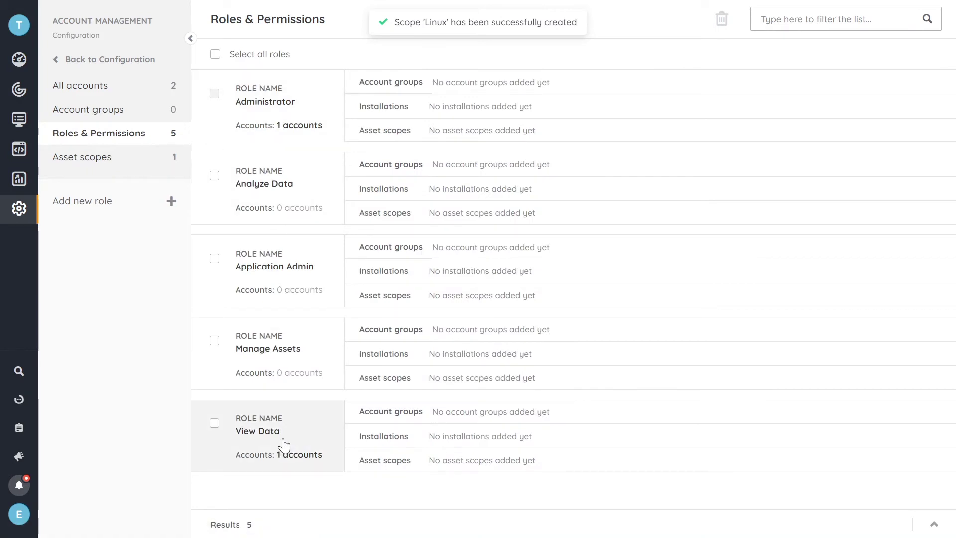
pyautogui.click(284, 444)
pyautogui.scroll(-5, 407, 311)
pyautogui.scroll(-5, 208, 262)
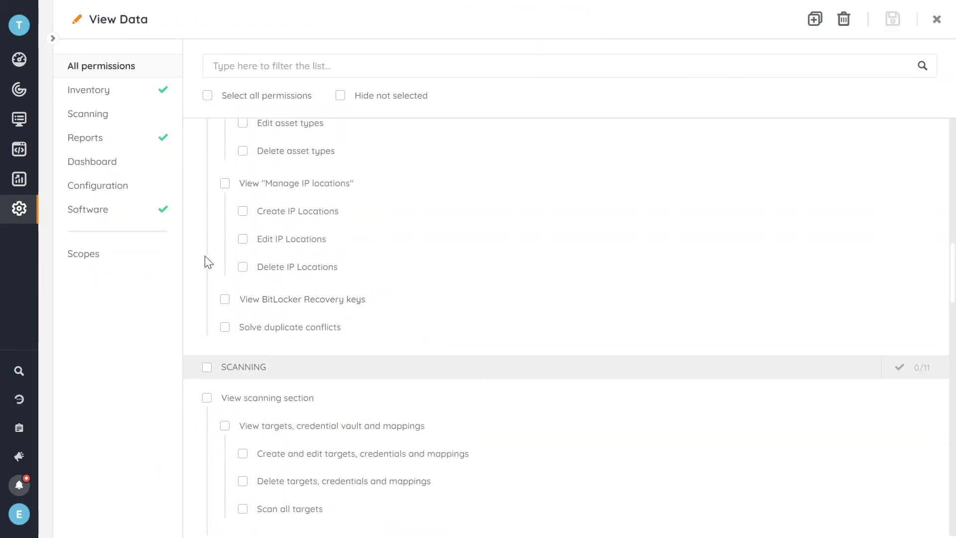
pyautogui.click(102, 260)
pyautogui.scroll(-5, 297, 292)
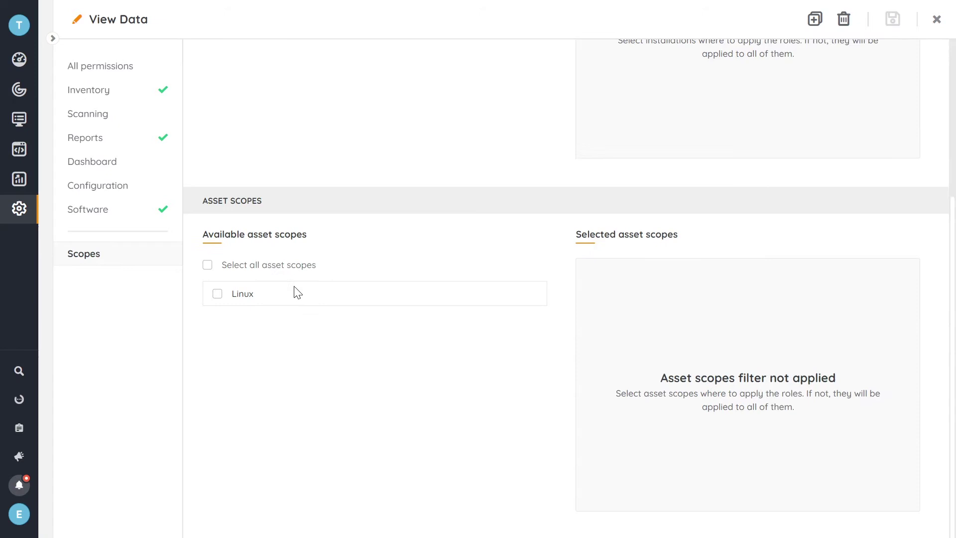
pyautogui.click(218, 298)
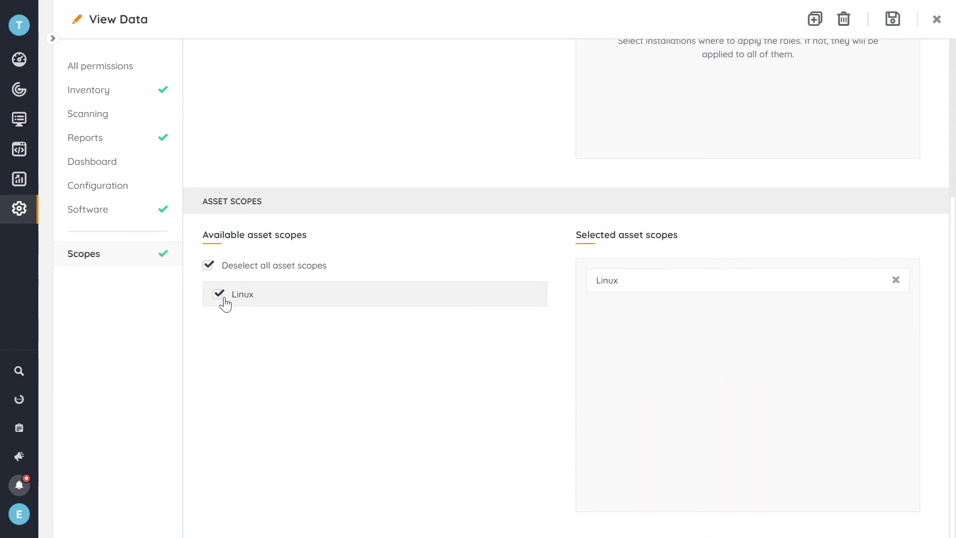
pyautogui.scroll(4, 243, 306)
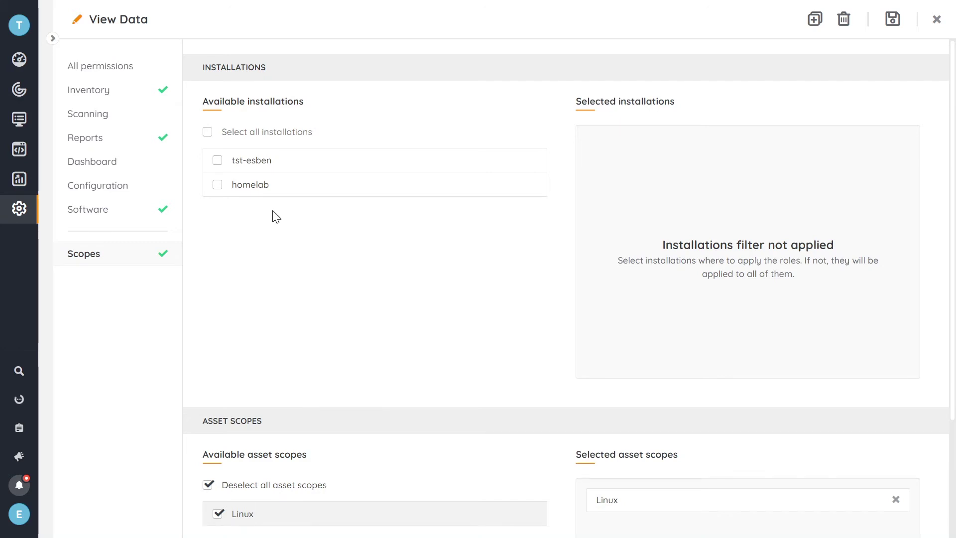
pyautogui.click(217, 186)
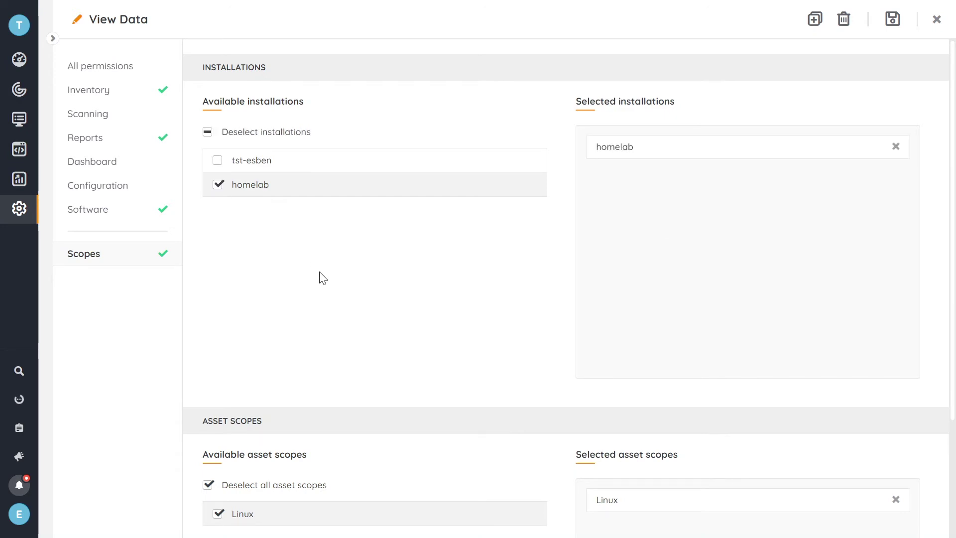
# Save the View Data role's scope changes and close the role editor
pyautogui.scroll(-3, 802, 266)
pyautogui.click(891, 18)
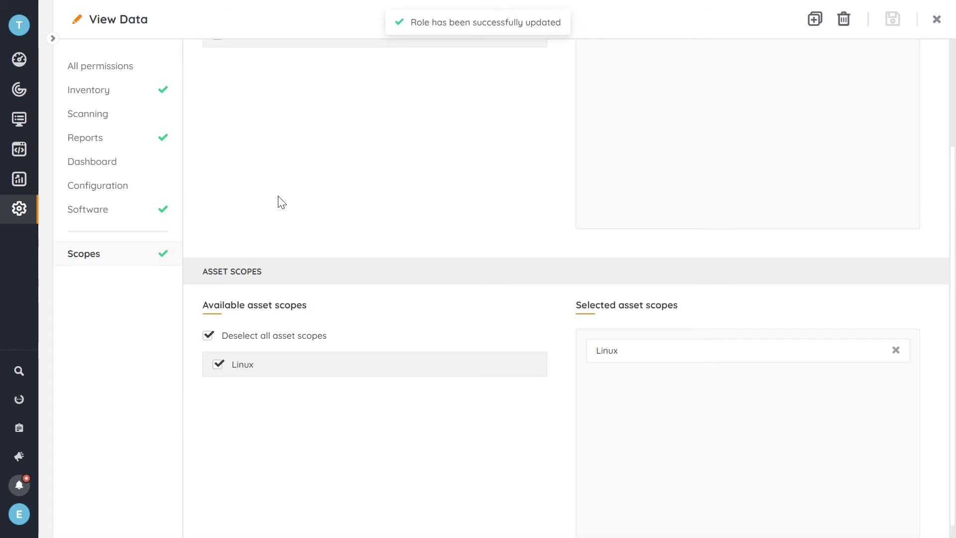
pyautogui.scroll(3, 282, 202)
pyautogui.click(936, 20)
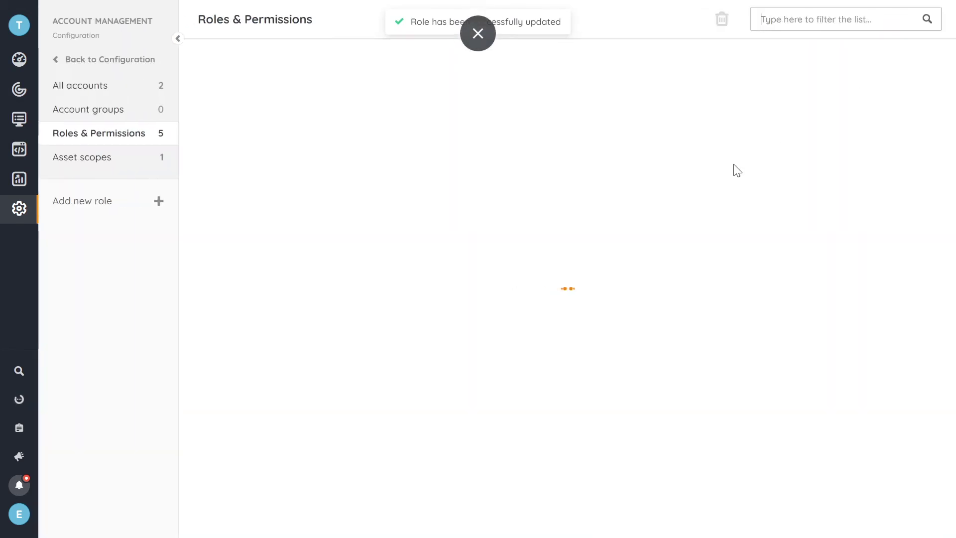
pyautogui.click(148, 95)
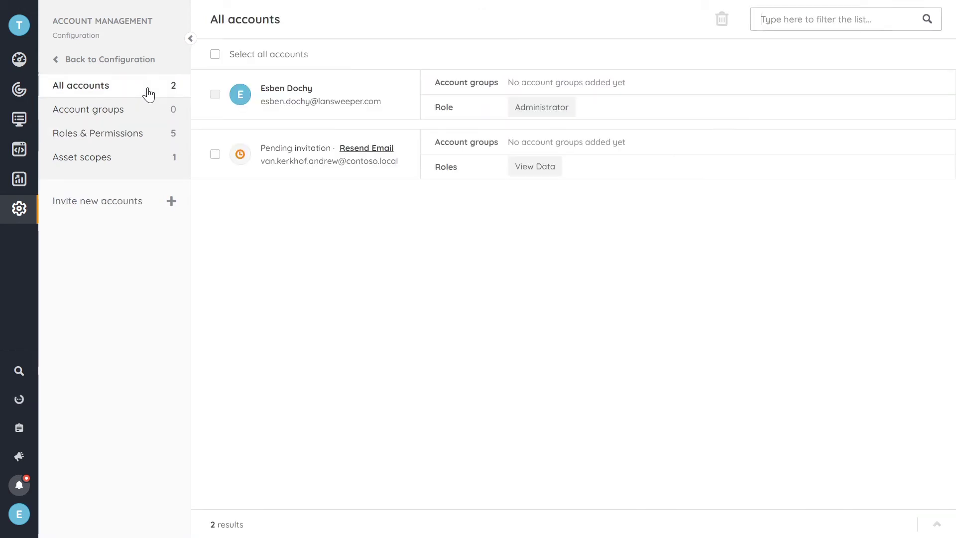
pyautogui.click(172, 200)
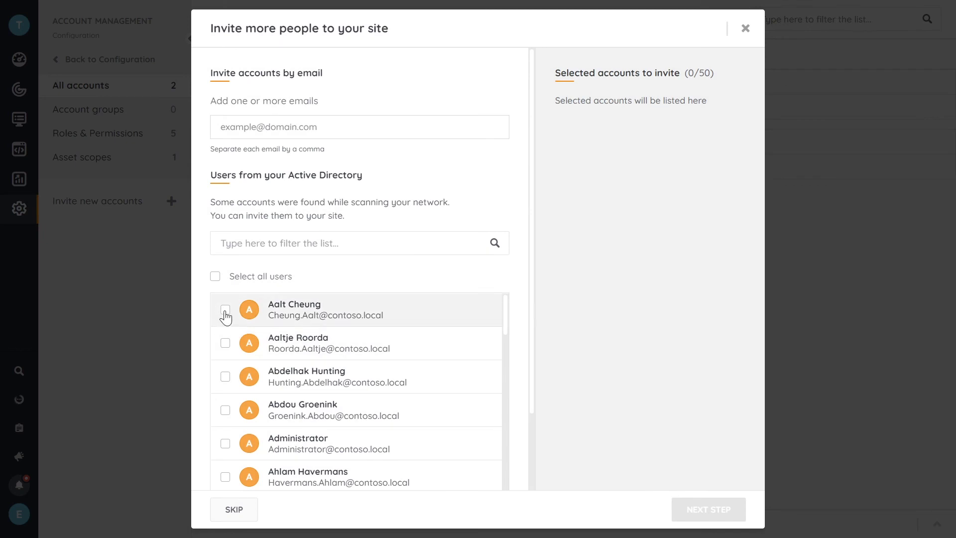
pyautogui.click(225, 310)
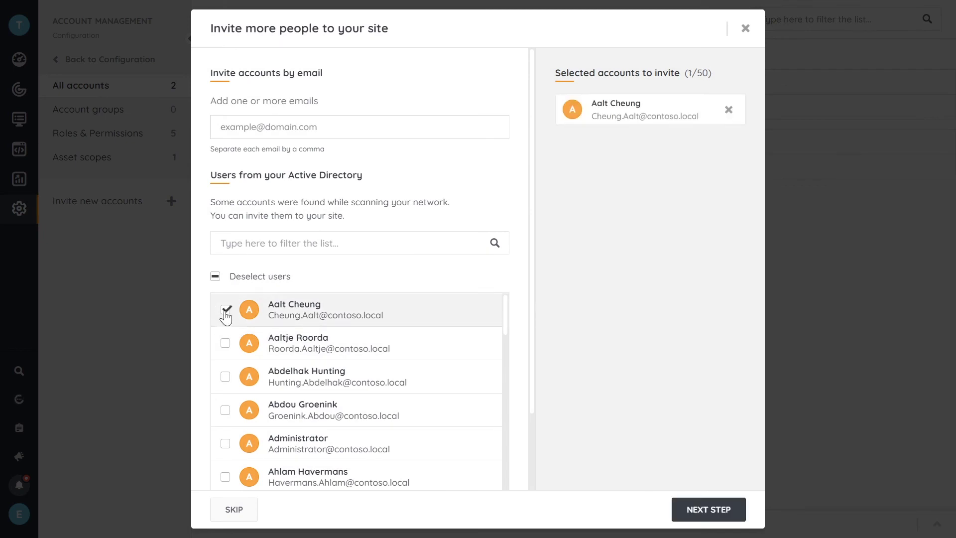
pyautogui.click(709, 513)
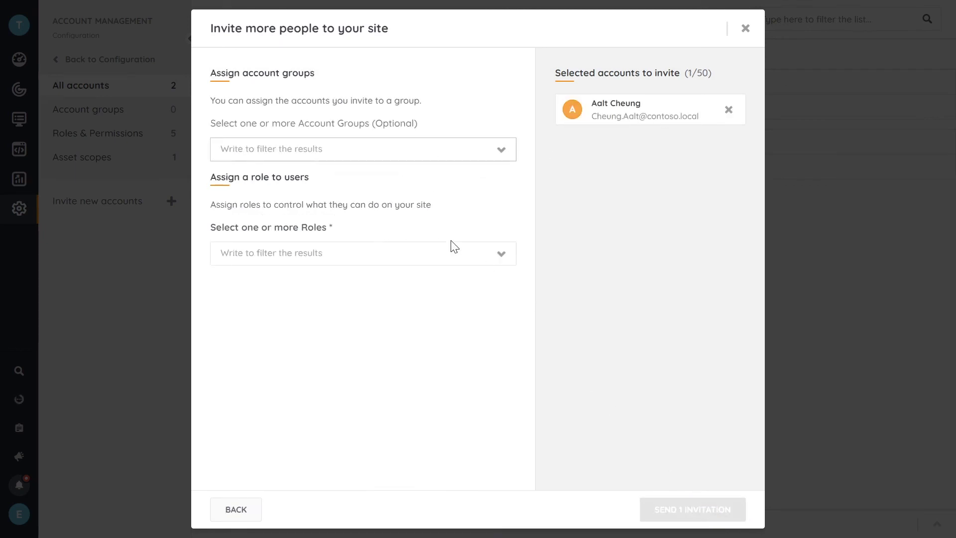
pyautogui.click(477, 255)
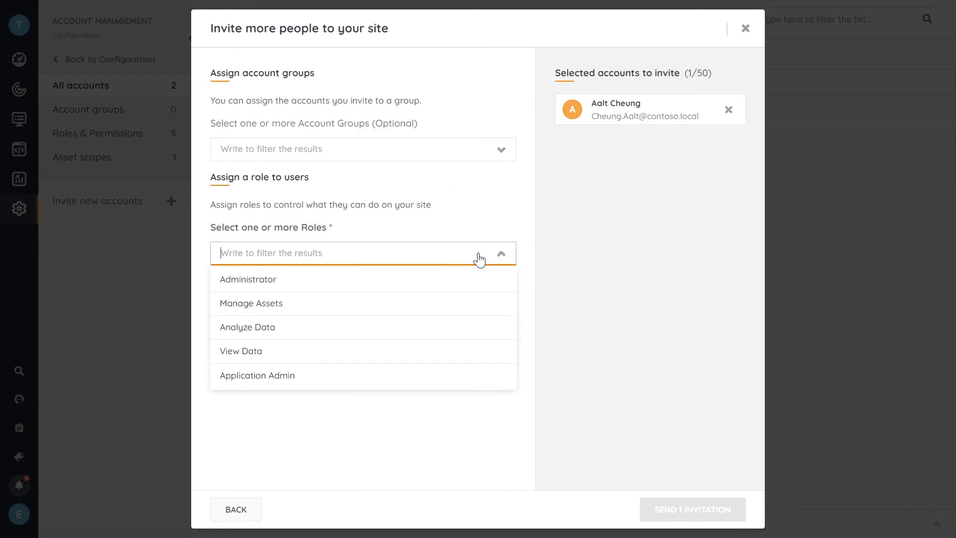
pyautogui.click(304, 363)
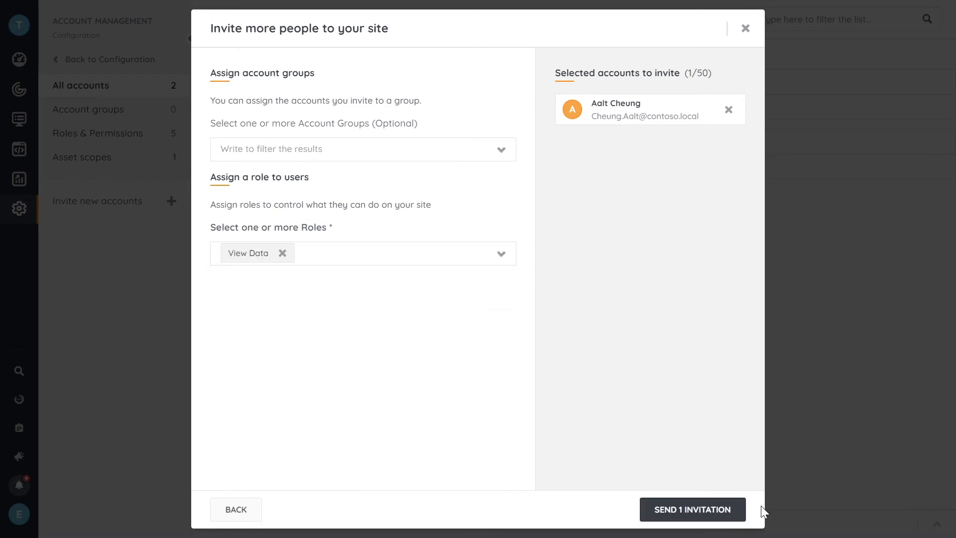
pyautogui.click(647, 511)
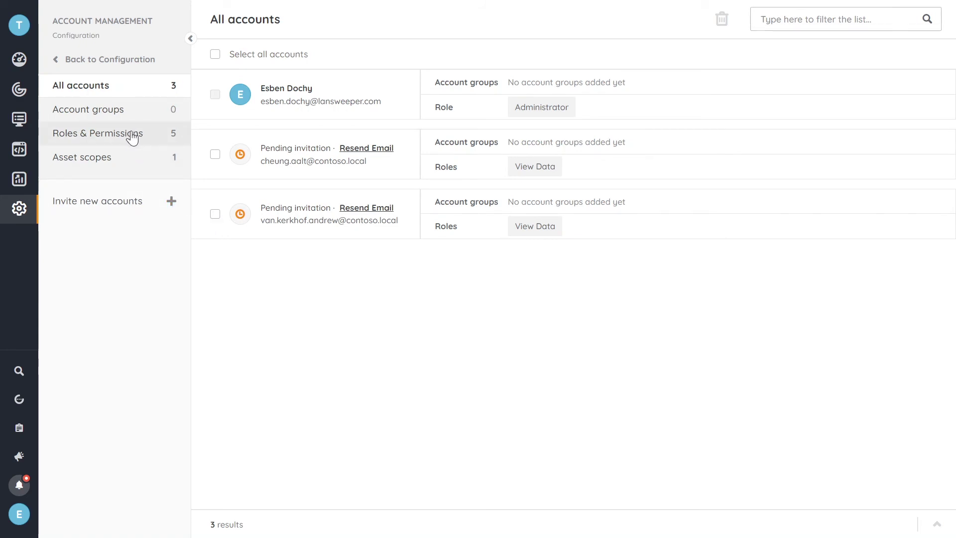
# Append 'Home Linux' to the View Data role's name, save, and close it
pyautogui.click(132, 138)
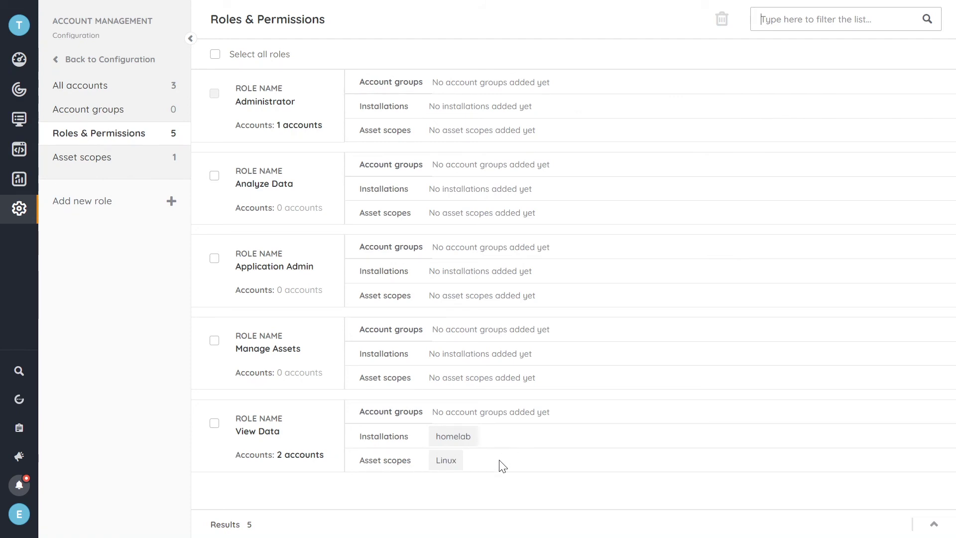
pyautogui.click(288, 428)
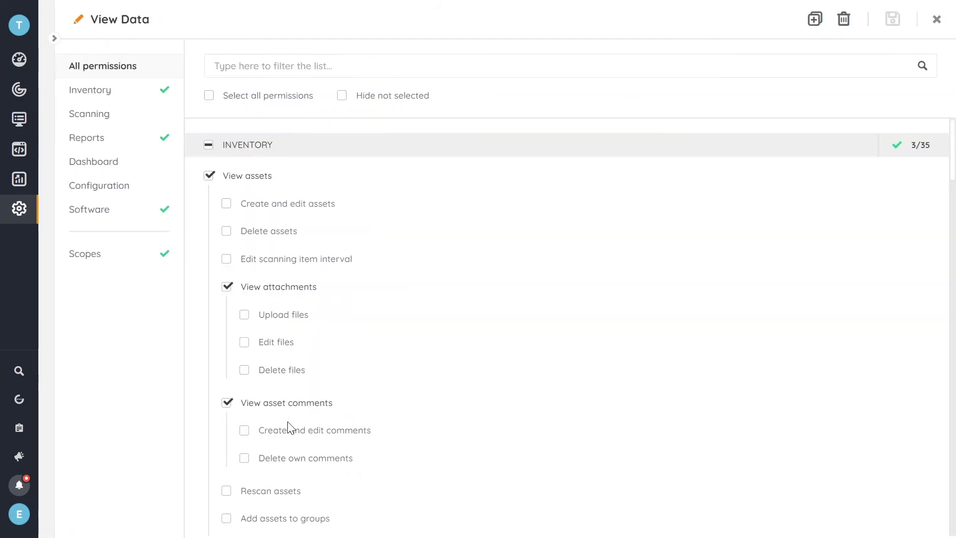
pyautogui.click(160, 20)
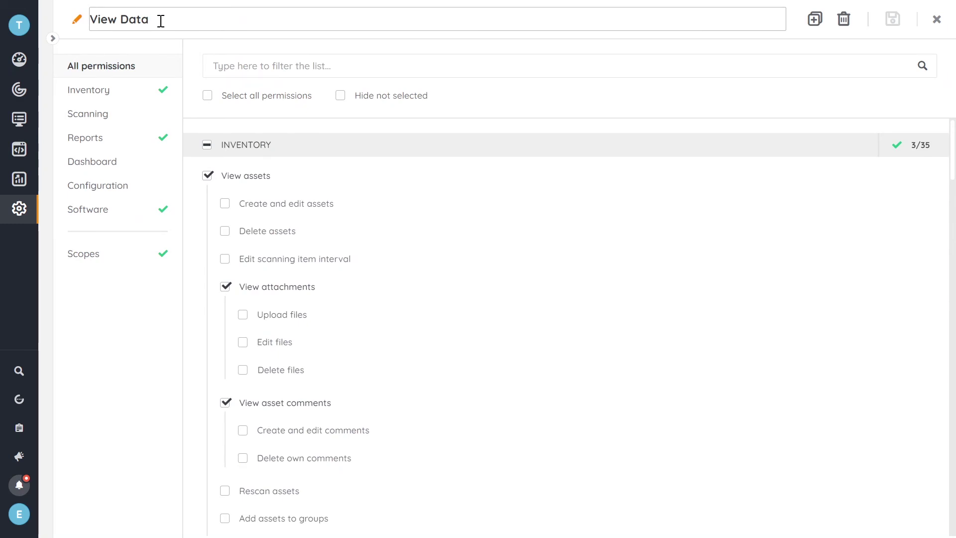
pyautogui.write('Ho')
pyautogui.write('me Linux')
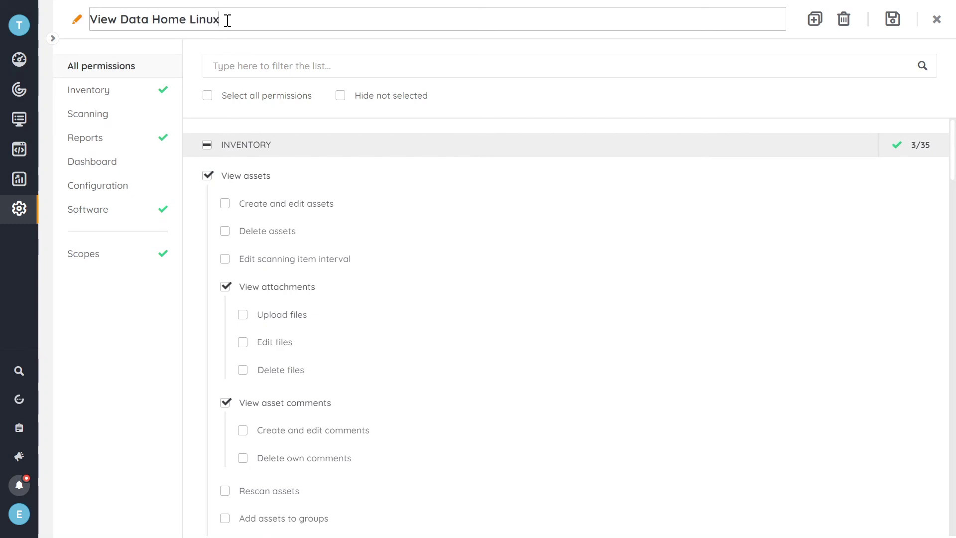
pyautogui.click(893, 19)
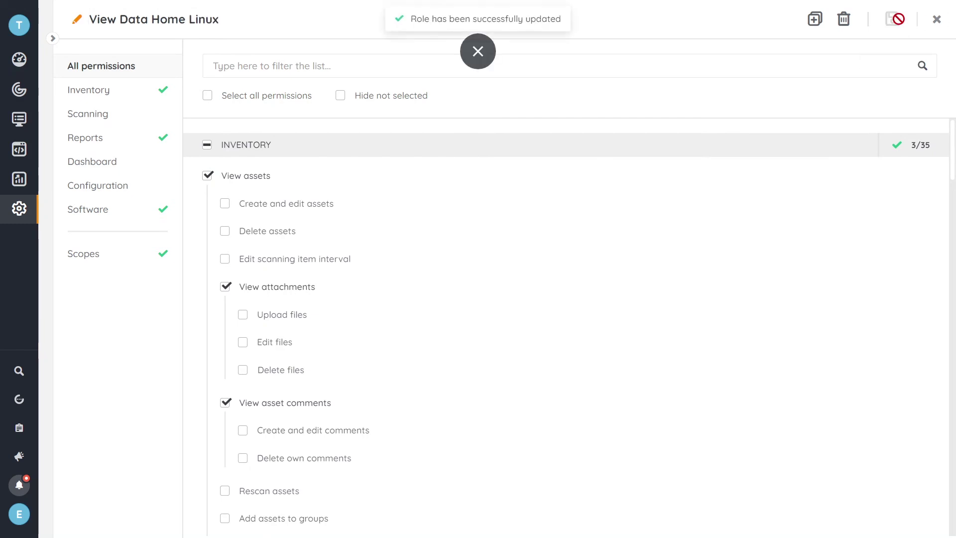
pyautogui.click(937, 22)
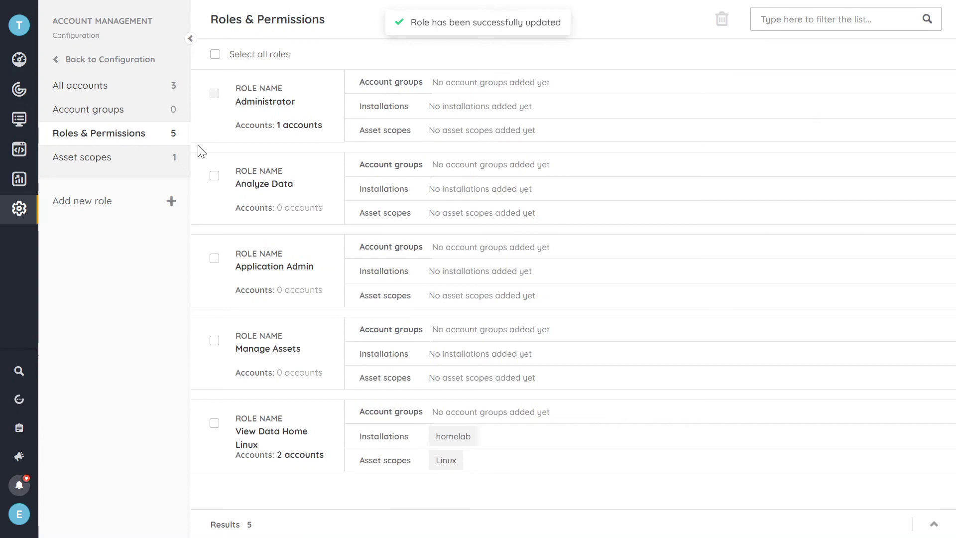
# Show All accounts, where both pending invitations carry View Data Home Linux
pyautogui.click(101, 92)
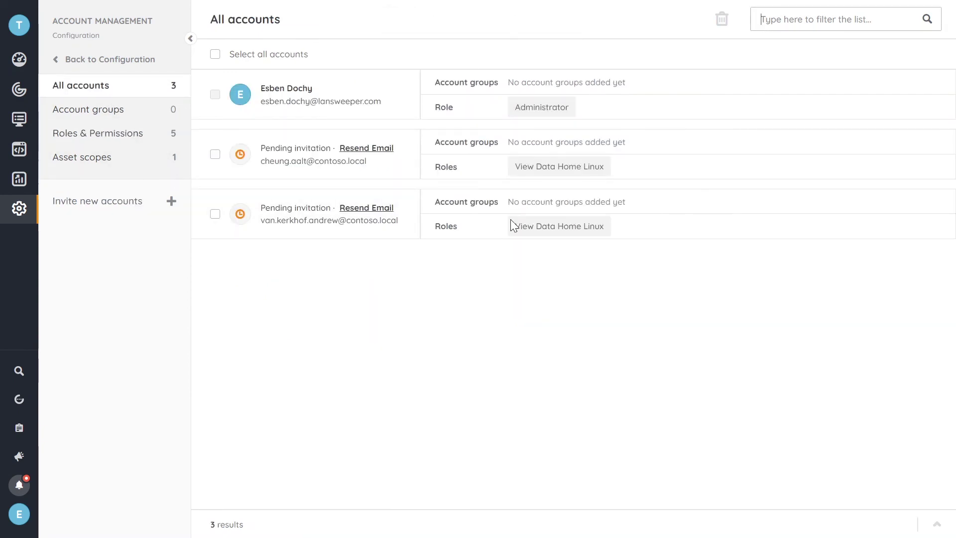